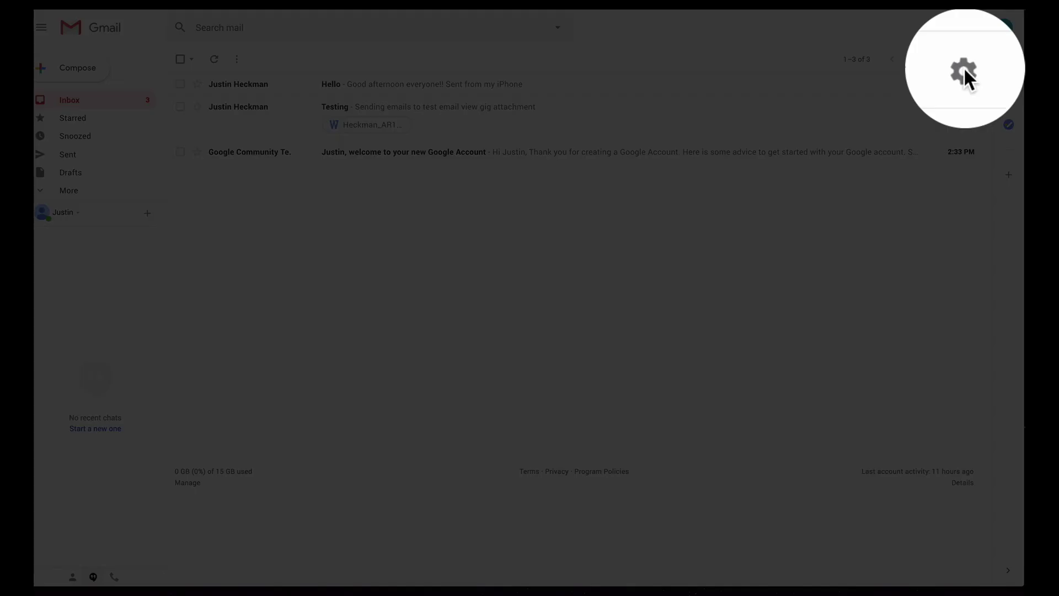
# Open Display density from the gear menu to show the Default, Comfortable and Compact views
pyautogui.click(976, 28)
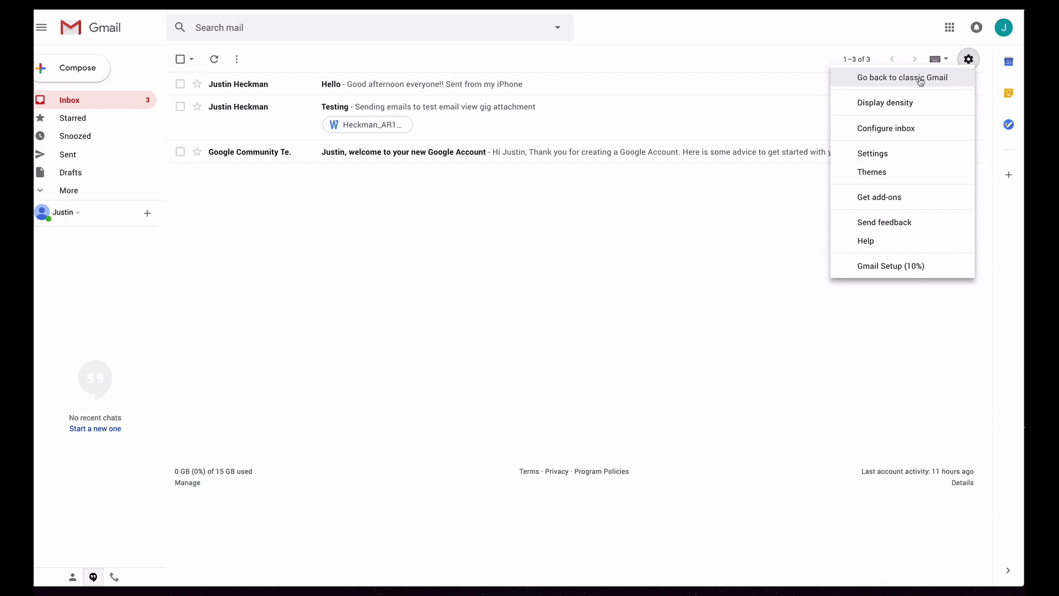
pyautogui.click(969, 60)
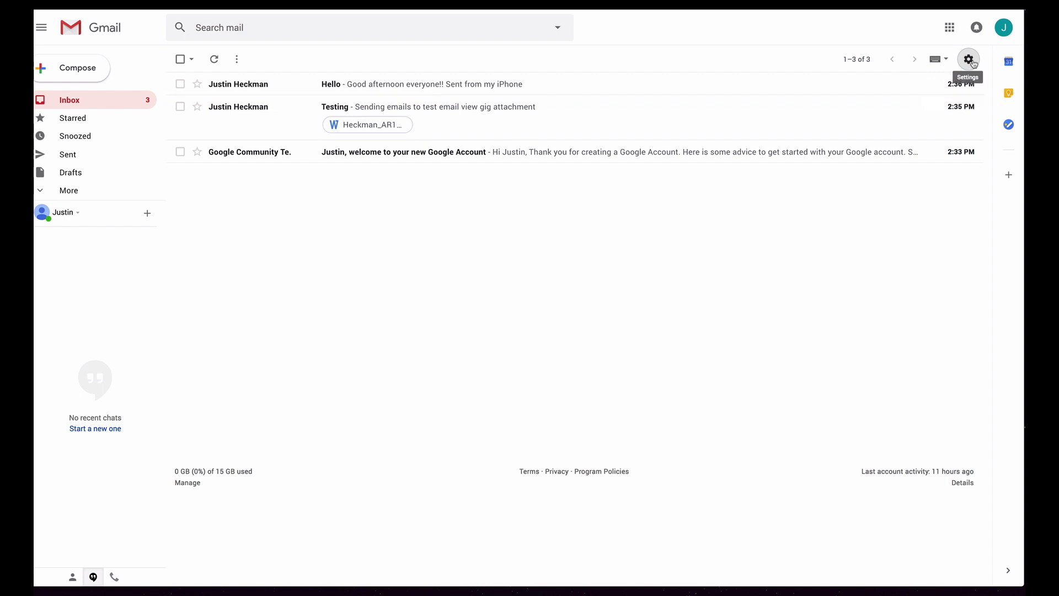
pyautogui.click(973, 64)
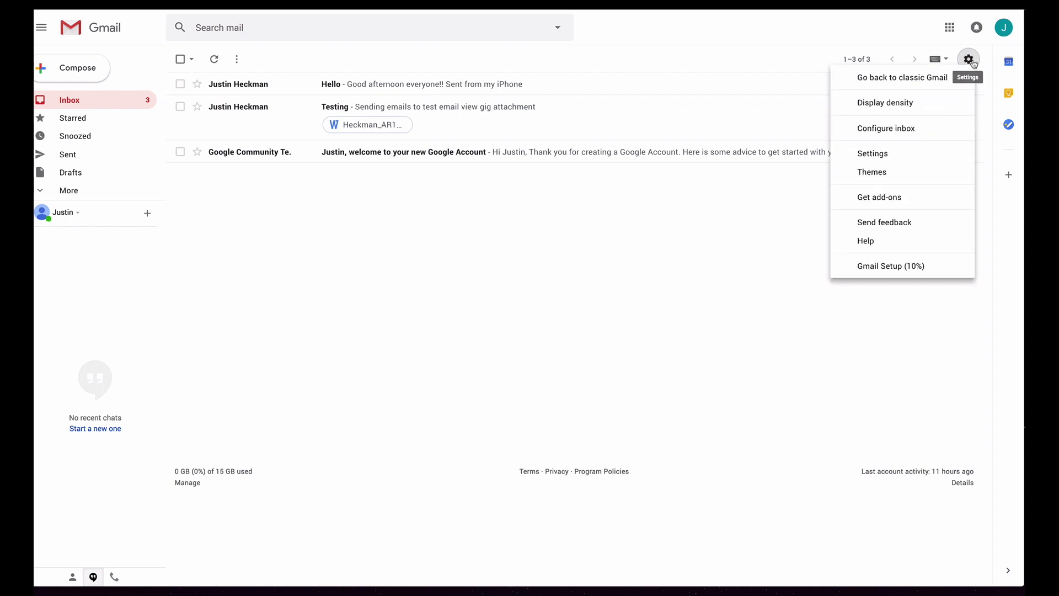
pyautogui.click(887, 103)
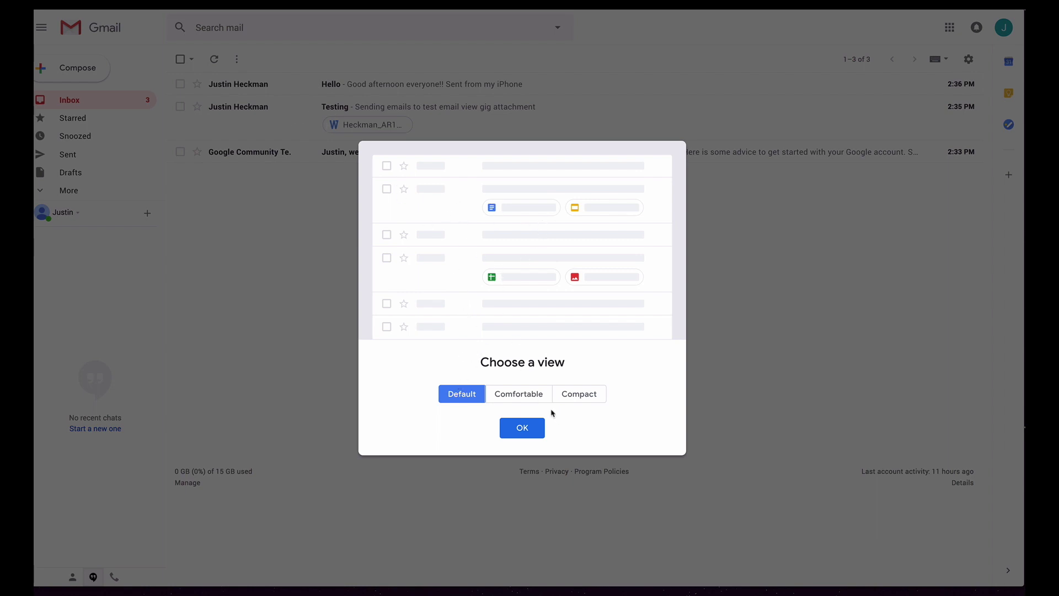
# Apply the Comfortable density first, then reopen Display density and apply Compact instead
pyautogui.click(522, 399)
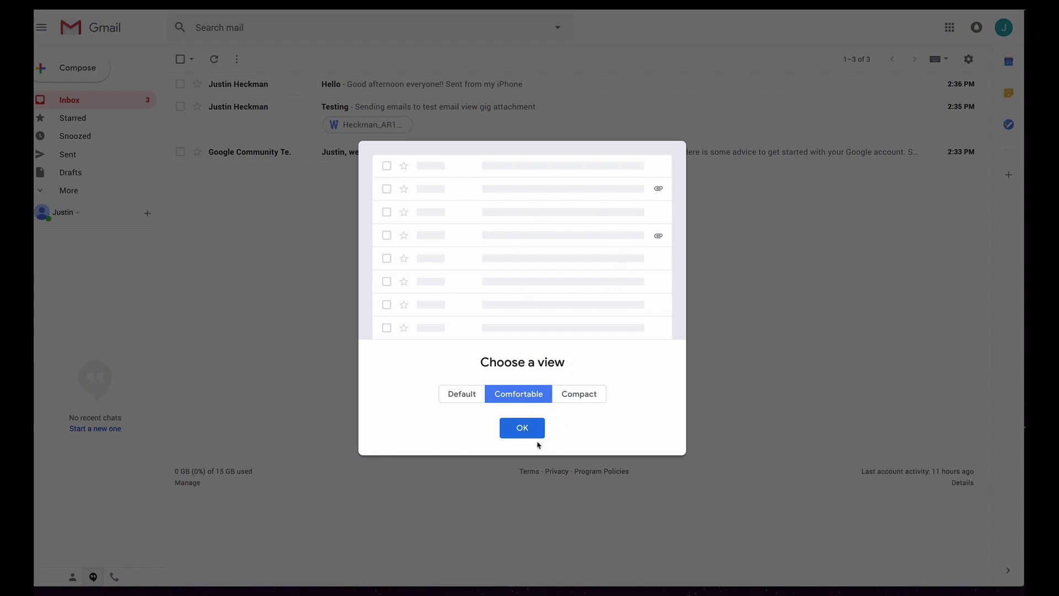
pyautogui.click(530, 426)
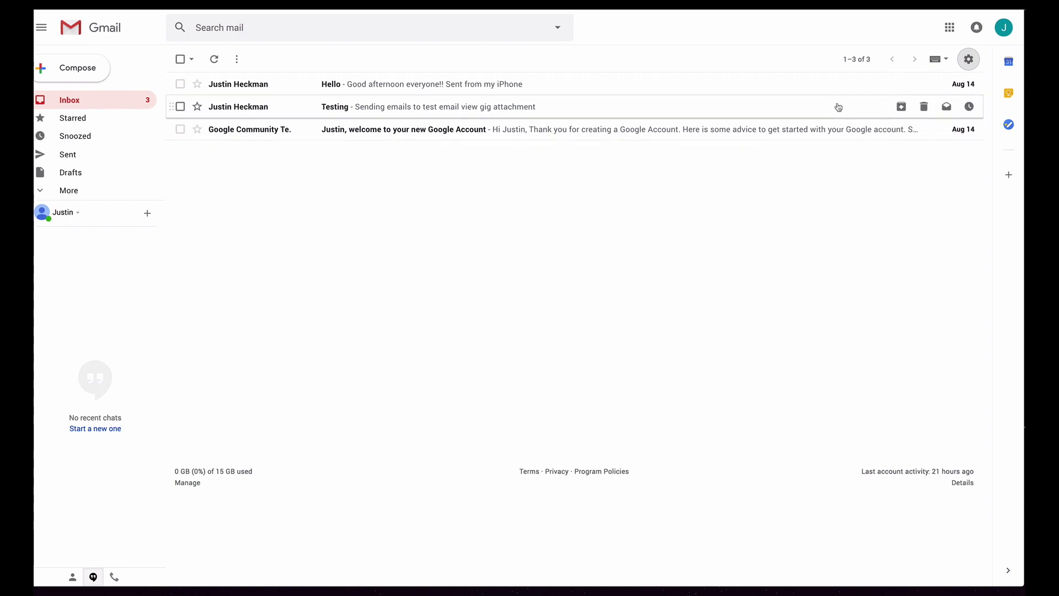
pyautogui.click(969, 59)
pyautogui.click(891, 106)
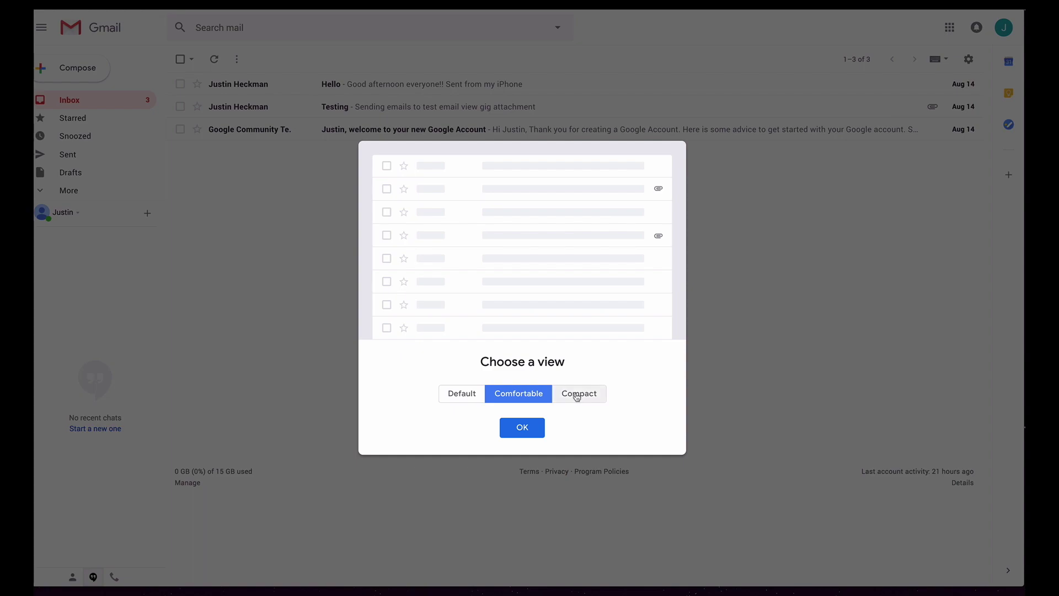
pyautogui.click(577, 394)
pyautogui.click(540, 428)
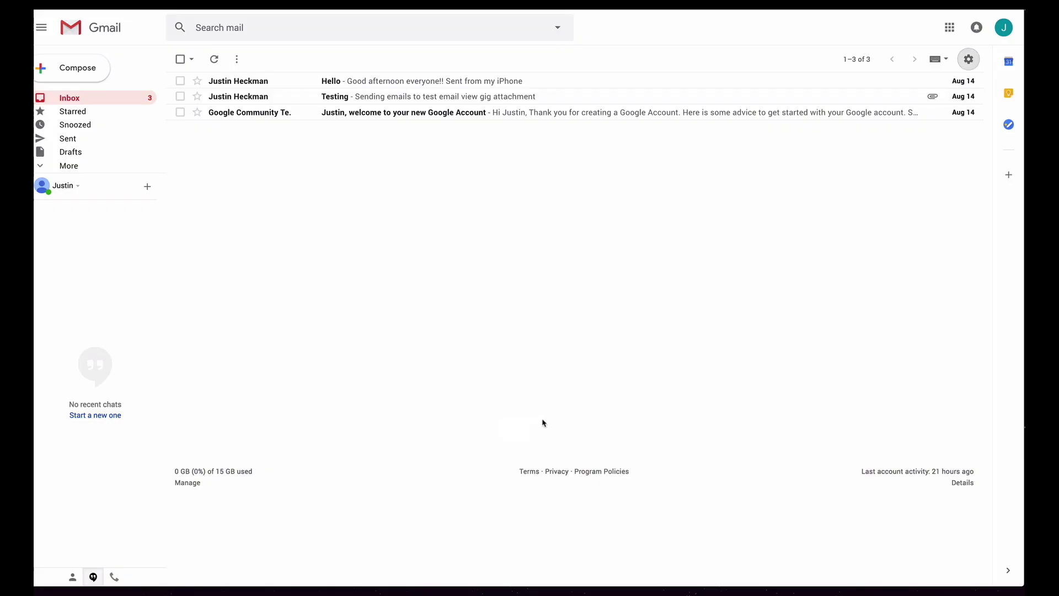